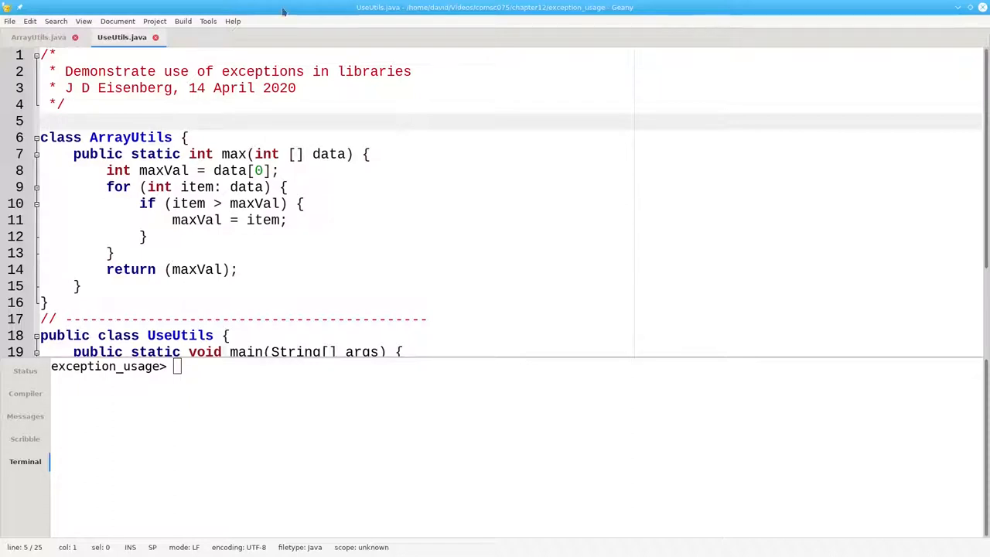
pyautogui.doubleClick(232, 154)
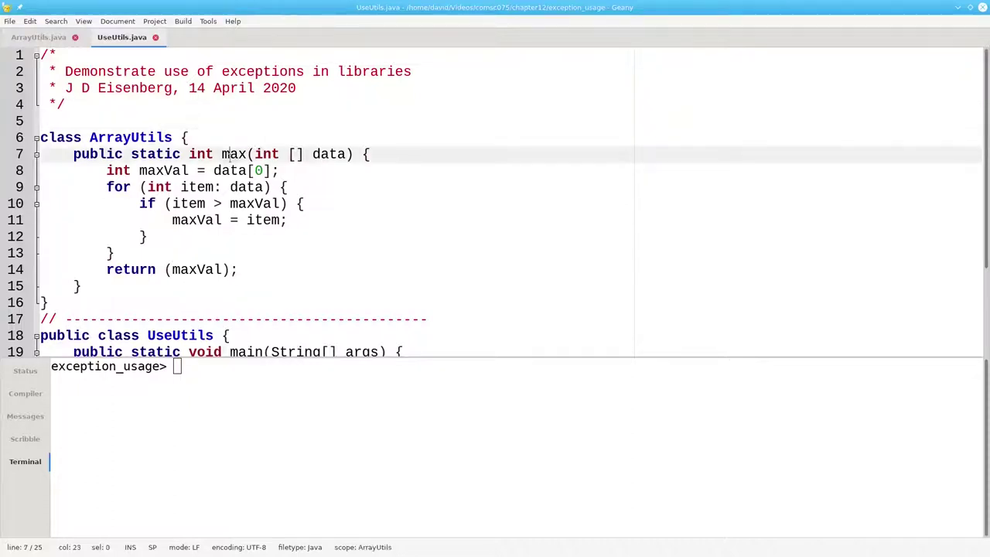
pyautogui.click(354, 203)
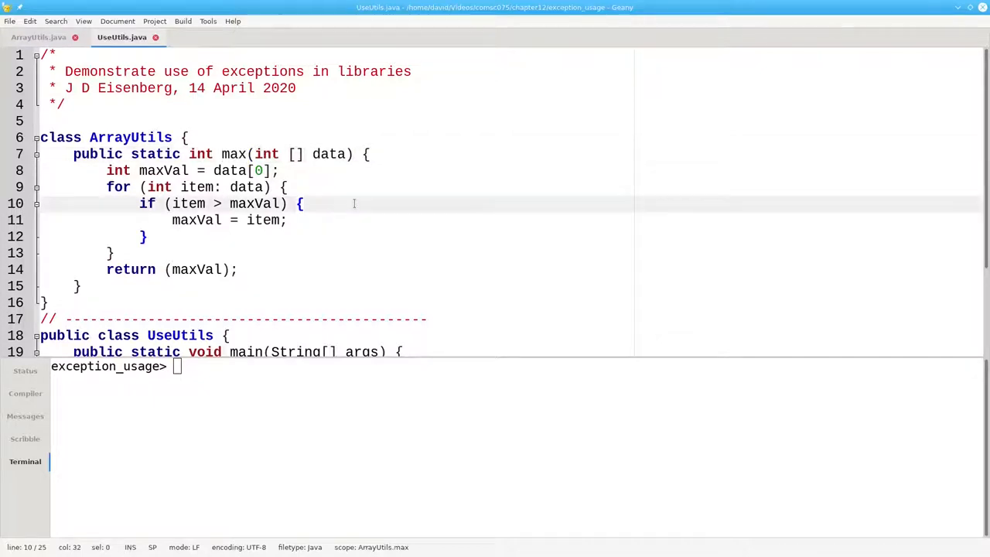
pyautogui.scroll(-2, 355, 204)
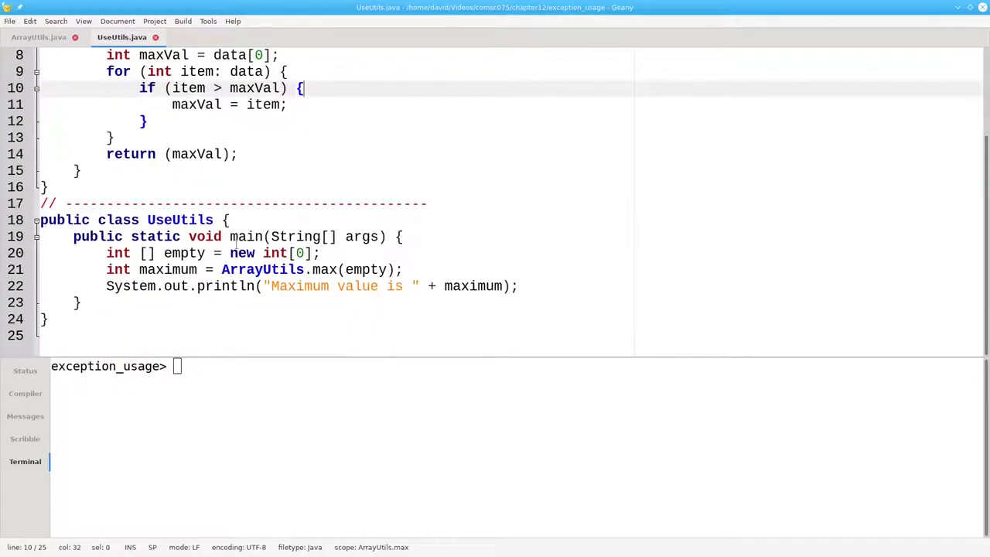
pyautogui.moveTo(229, 253); pyautogui.dragTo(311, 253)
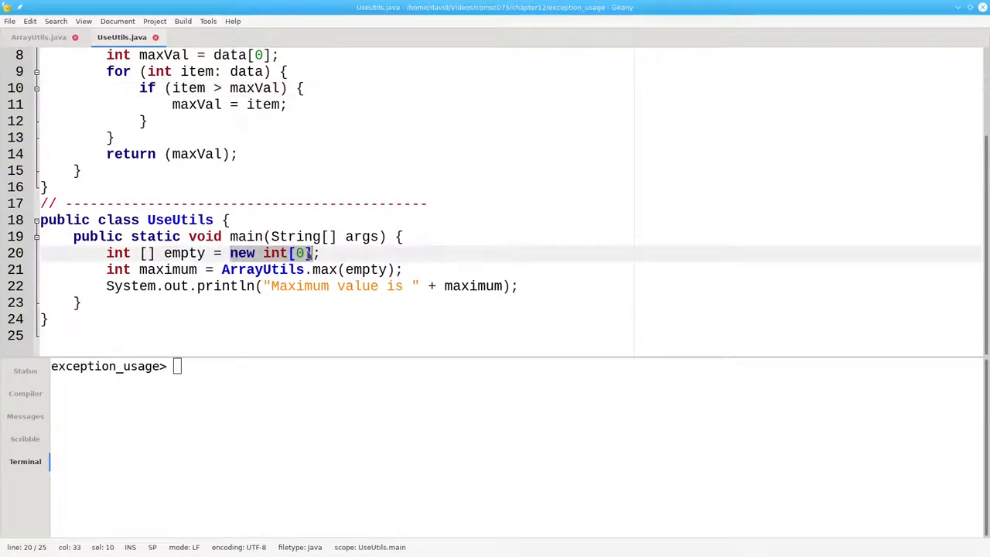
pyautogui.doubleClick(323, 269)
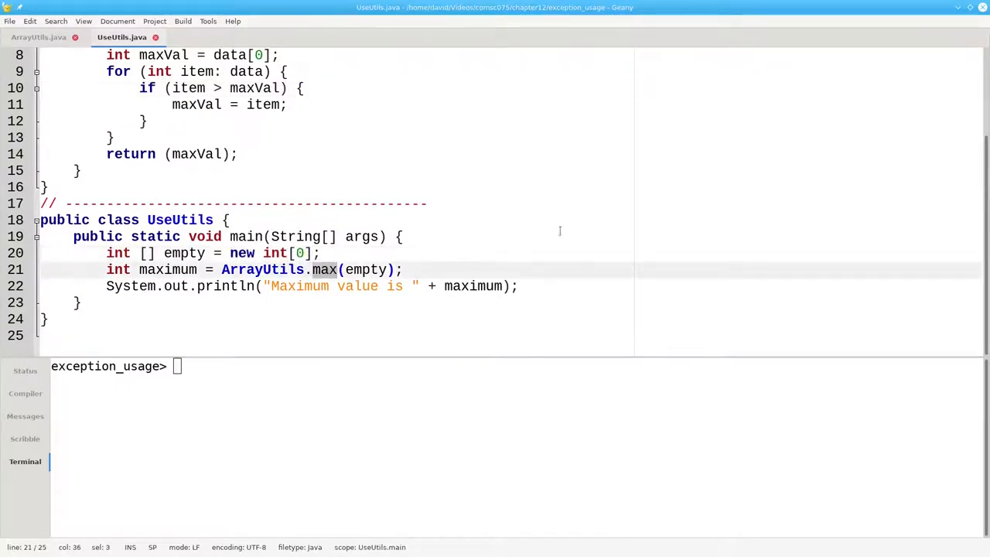
pyautogui.scroll(1, 550, 205)
pyautogui.scroll(1, 550, 205)
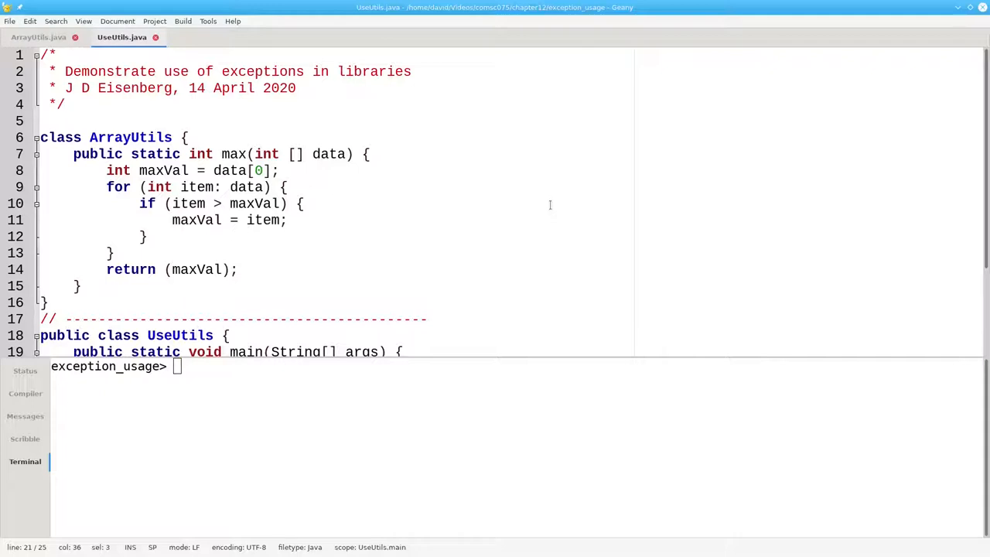
# Run java UseUtils in the terminal, producing an ArrayIndexOutOfBoundsException for the empty array.
pyautogui.click(364, 459)
pyautogui.write('java UseUtils')
pyautogui.press('Return')
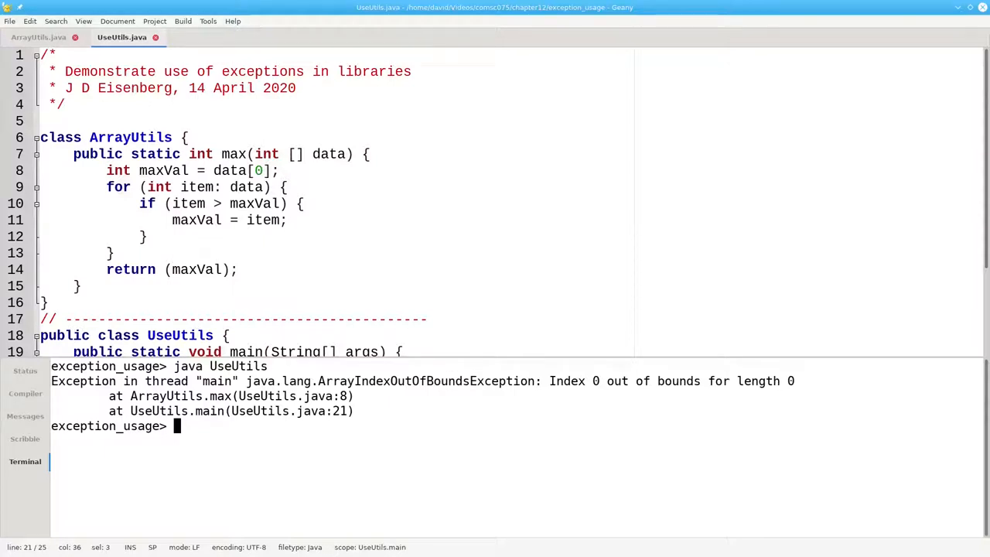
# Wrap the existing max body, lines 9 to 15, inside an if (data.length > 0) block.
pyautogui.click(384, 154)
pyautogui.press('Return')
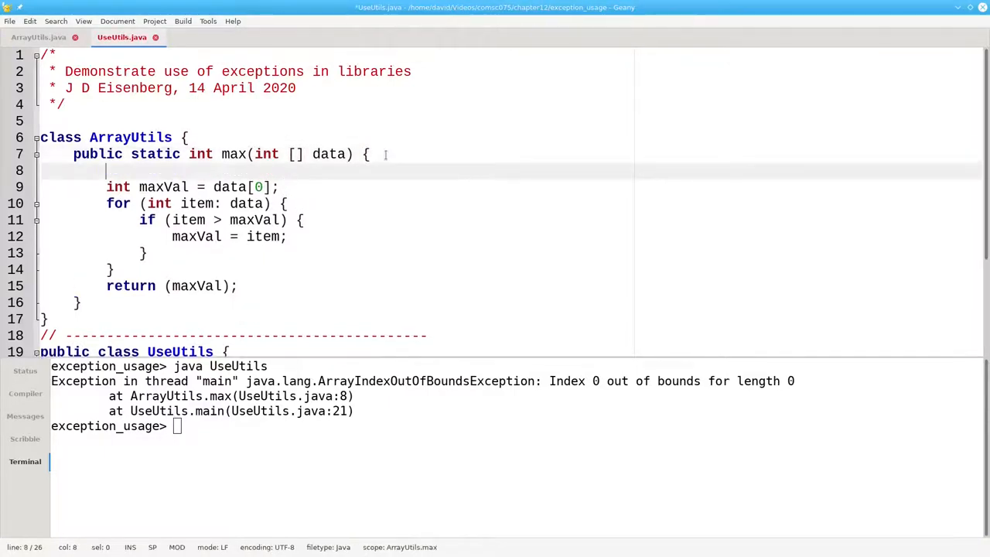
pyautogui.write('if (data.')
pyautogui.write('length > 0')
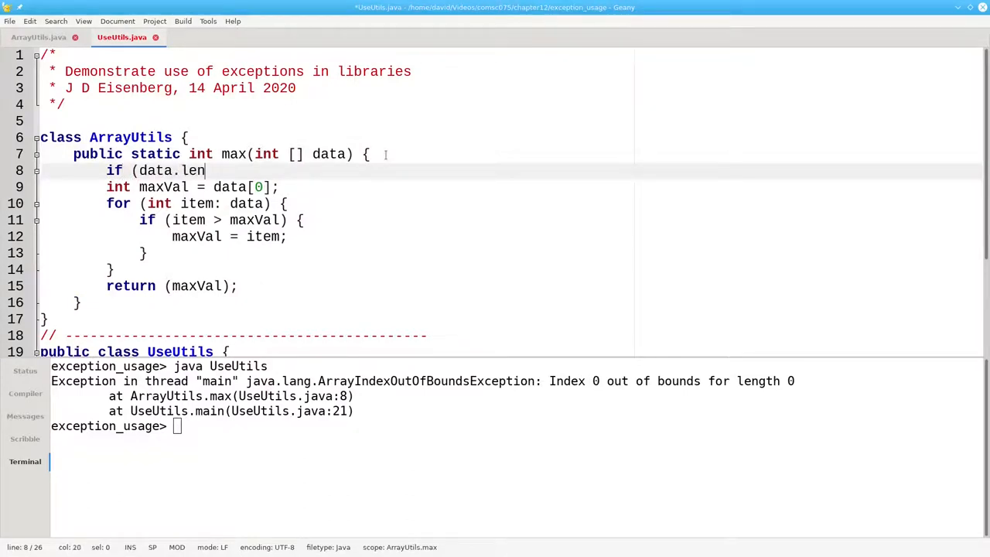
pyautogui.press('BackSpace')
pyautogui.write(') {')
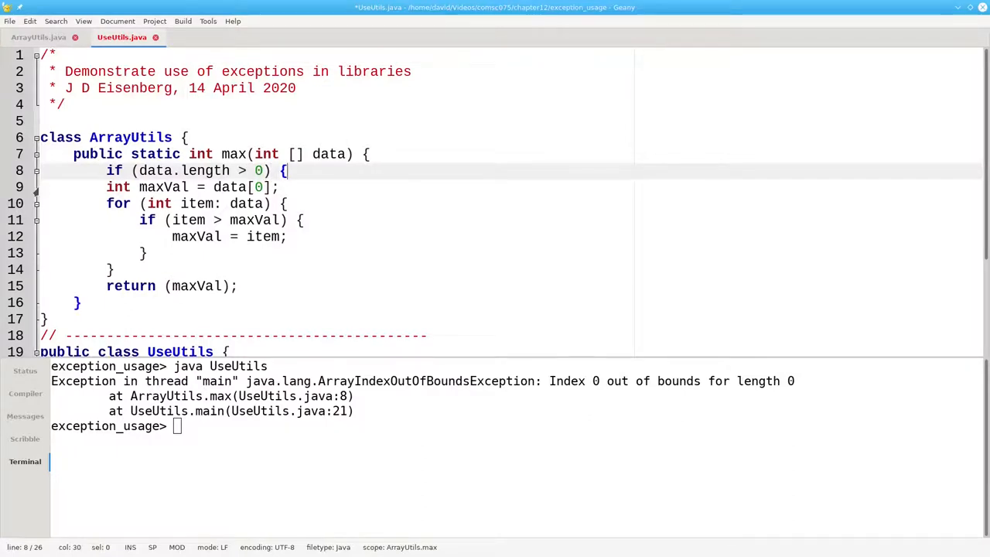
pyautogui.moveTo(41, 186); pyautogui.dragTo(43, 299)
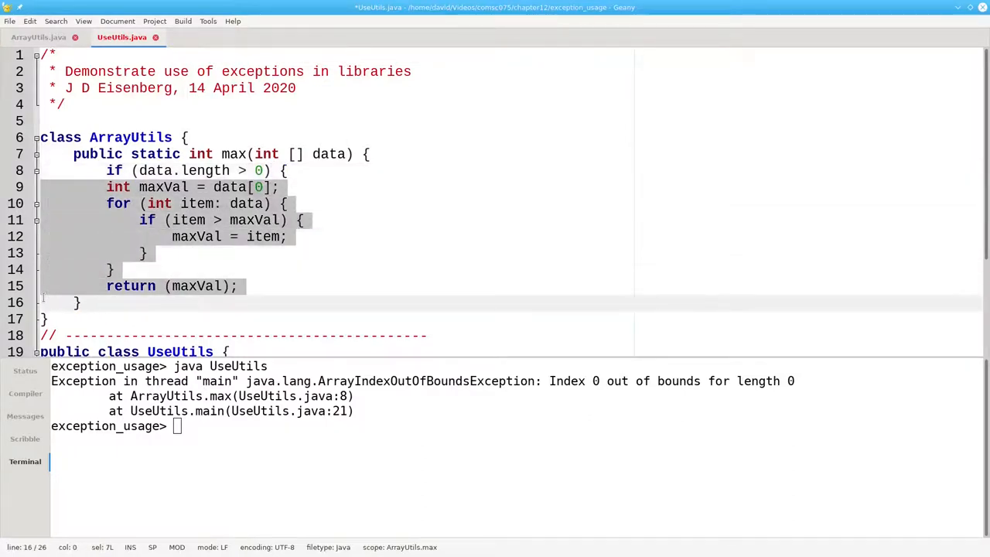
pyautogui.press('Tab')
# Add an else branch throwing new IllegalArgumentException("Array length must be greater than zero").
pyautogui.click(288, 286)
pyautogui.press('Return')
pyautogui.write('} else')
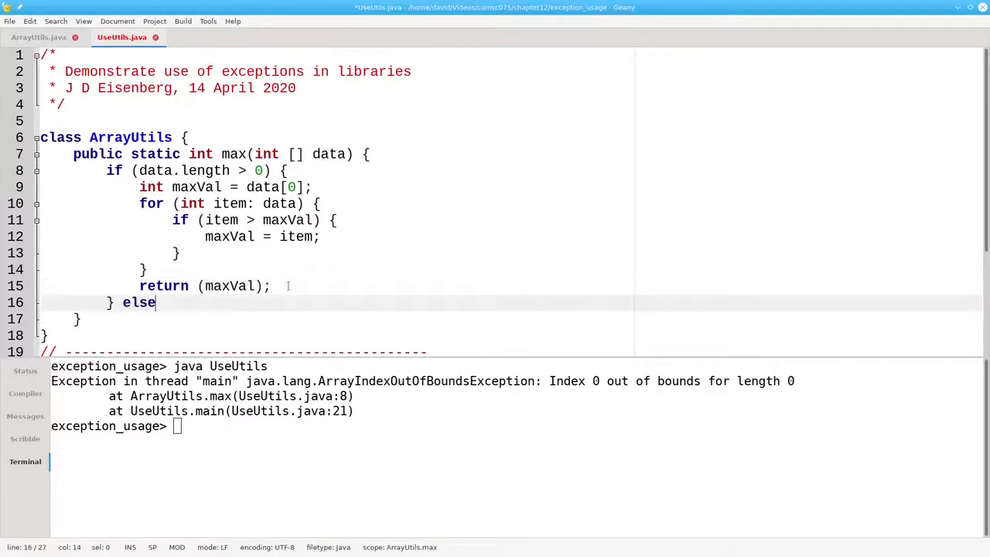
pyautogui.write(' {')
pyautogui.press('Return')
pyautogui.write('thro')
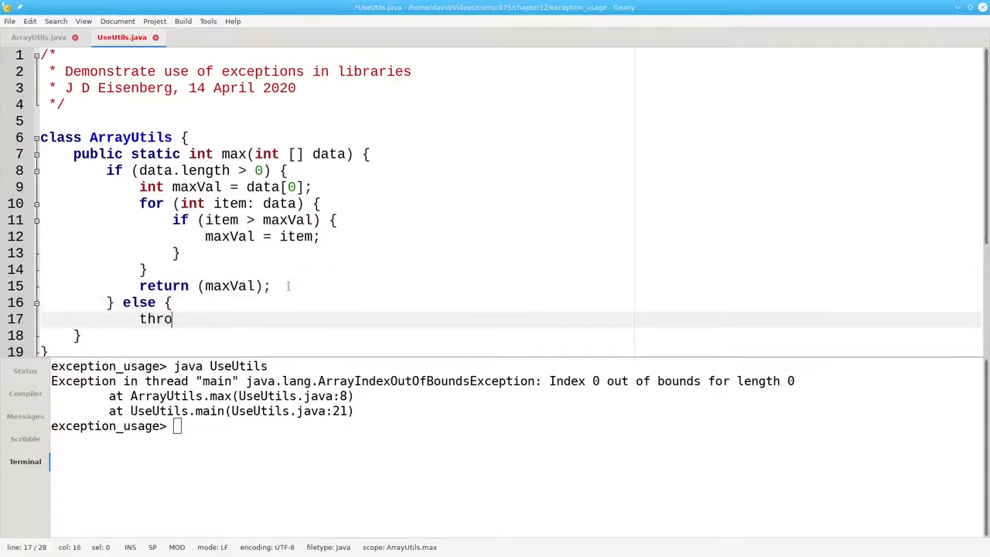
pyautogui.write('w new Illeg')
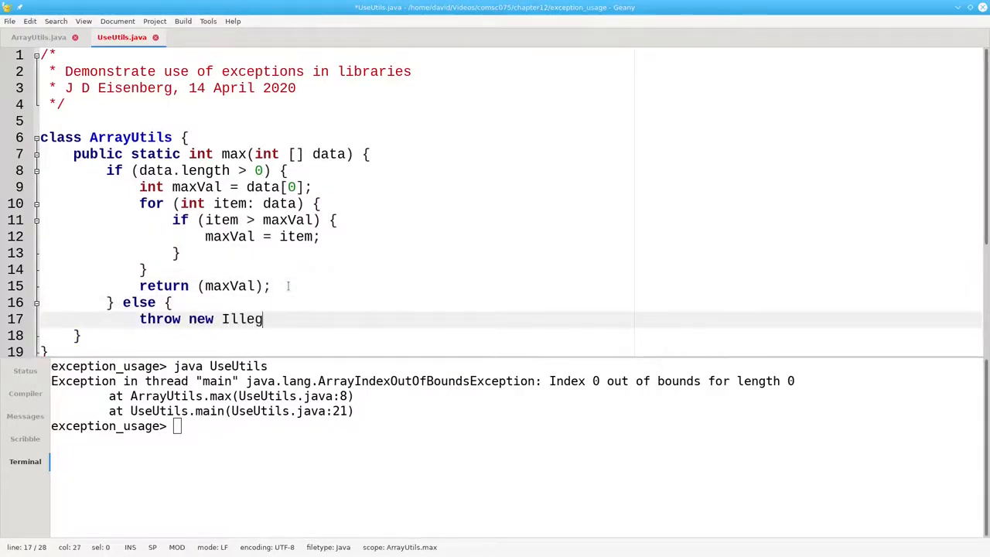
pyautogui.write('alArgumentE')
pyautogui.write('xception();')
pyautogui.press('Down')
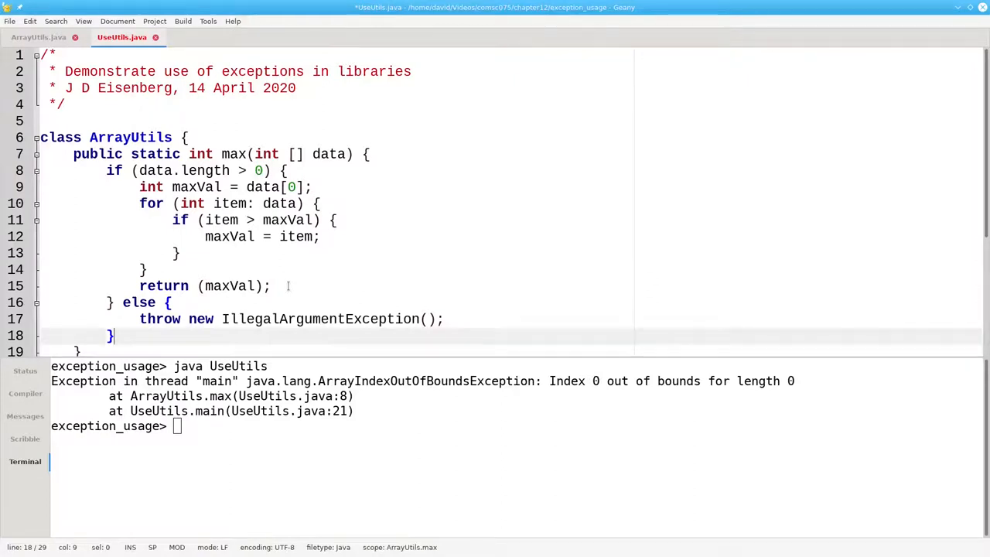
pyautogui.click(426, 318)
pyautogui.write('"Ar')
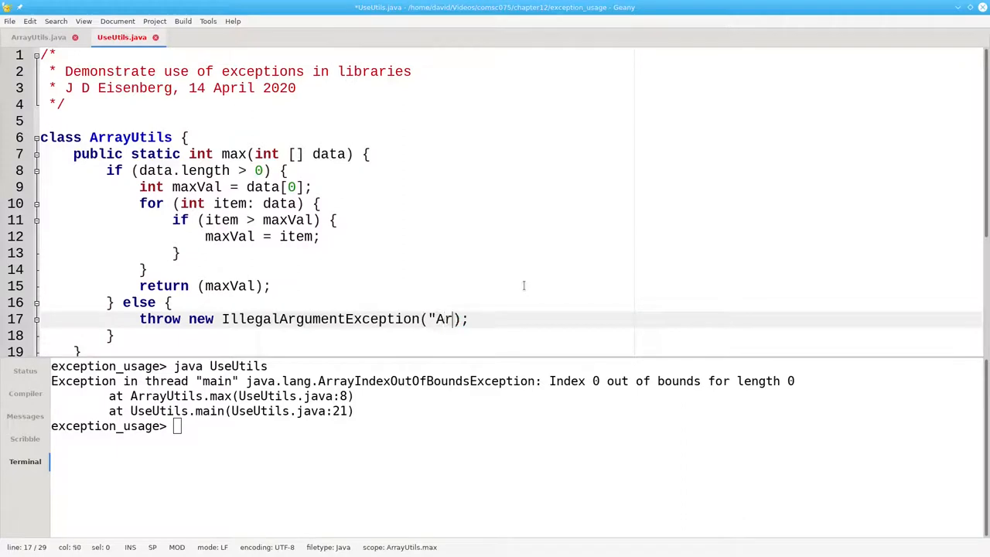
pyautogui.write('ray length mu')
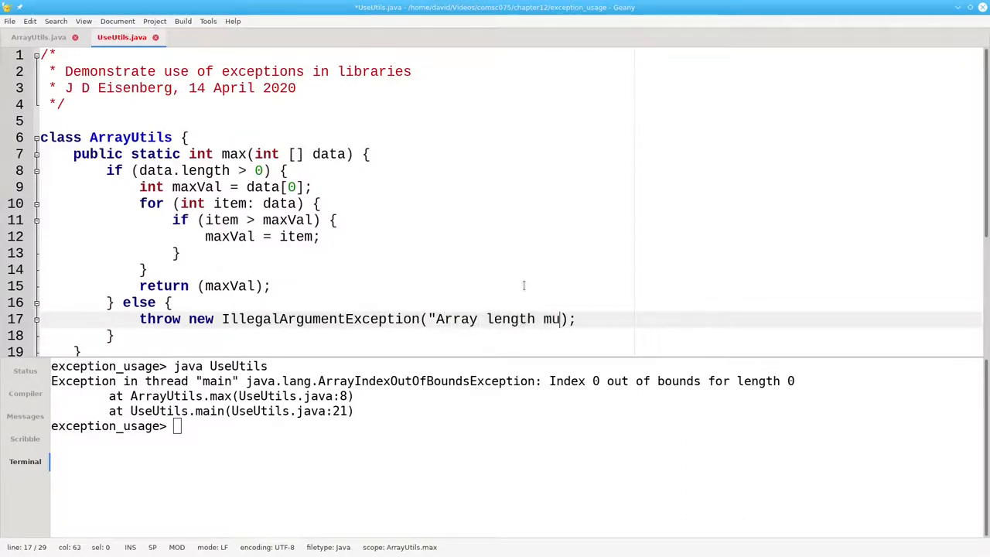
pyautogui.write('st be greater than ze')
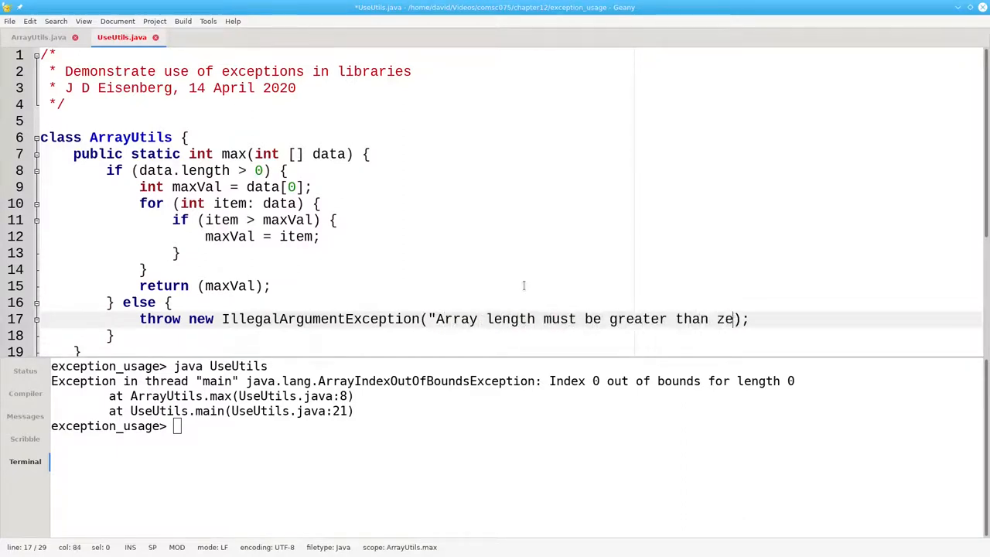
pyautogui.write('ro"')
# Declare throws IllegalArgumentException on the max signature, save the file and clear the terminal.
pyautogui.click(356, 154)
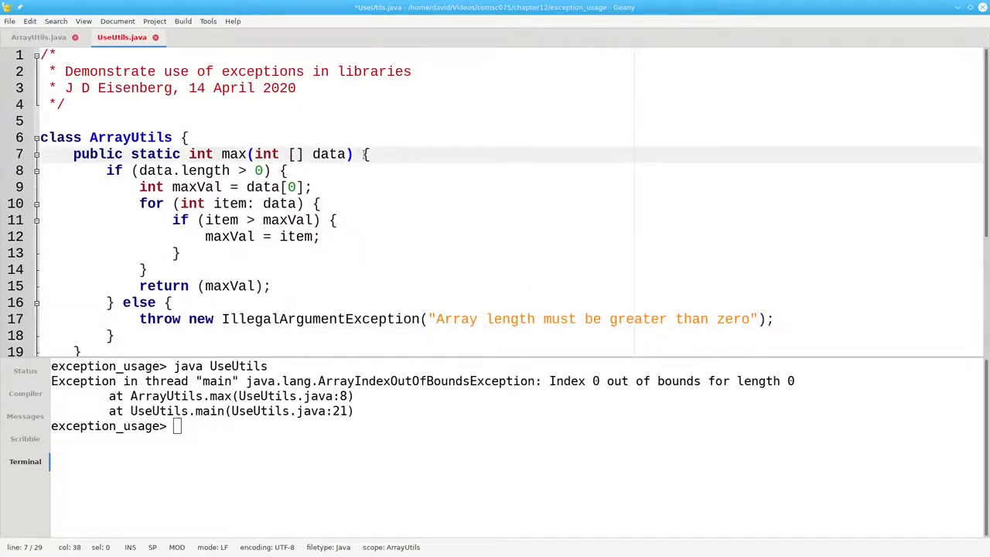
pyautogui.write('throws IllegalArgum')
pyautogui.write('entException')
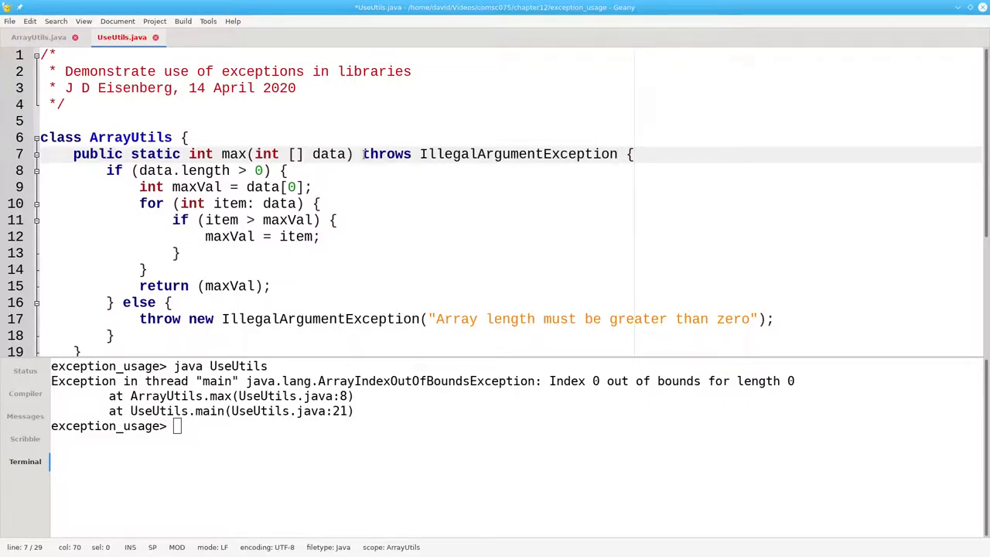
pyautogui.click(343, 457)
pyautogui.hotkey('ctrl', 'l')
# Recompile UseUtils.java and run it, showing IllegalArgumentException: Array length must be greater than zero.
pyautogui.hotkey('ctrl', 's')
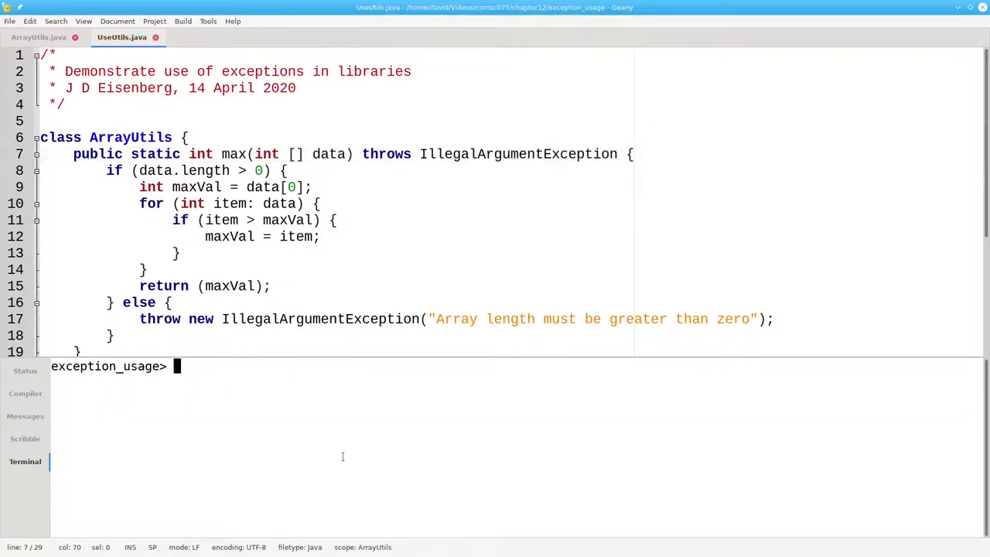
pyautogui.write('javac')
pyautogui.write(' UseUtils.java')
pyautogui.press('Return')
pyautogui.write('java UseUtils')
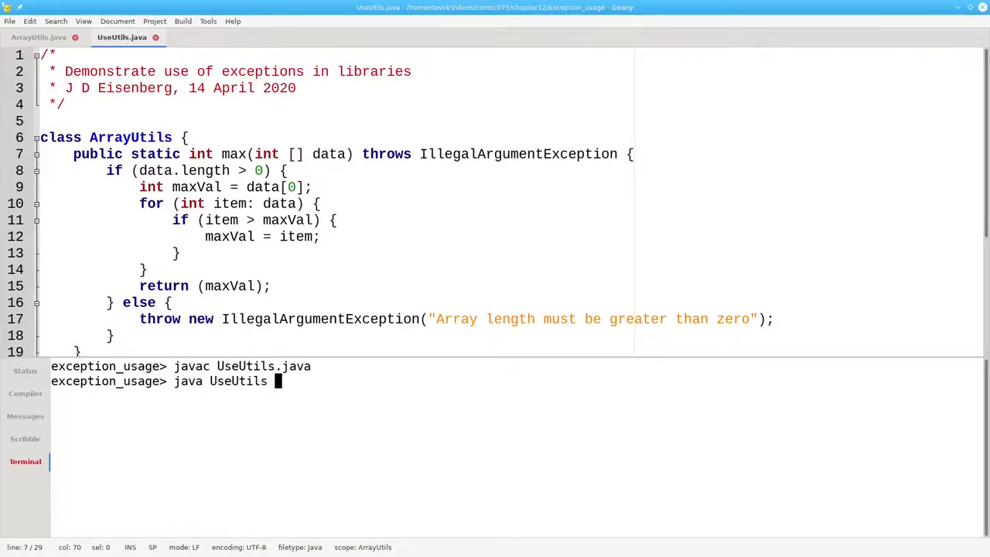
pyautogui.press('Return')
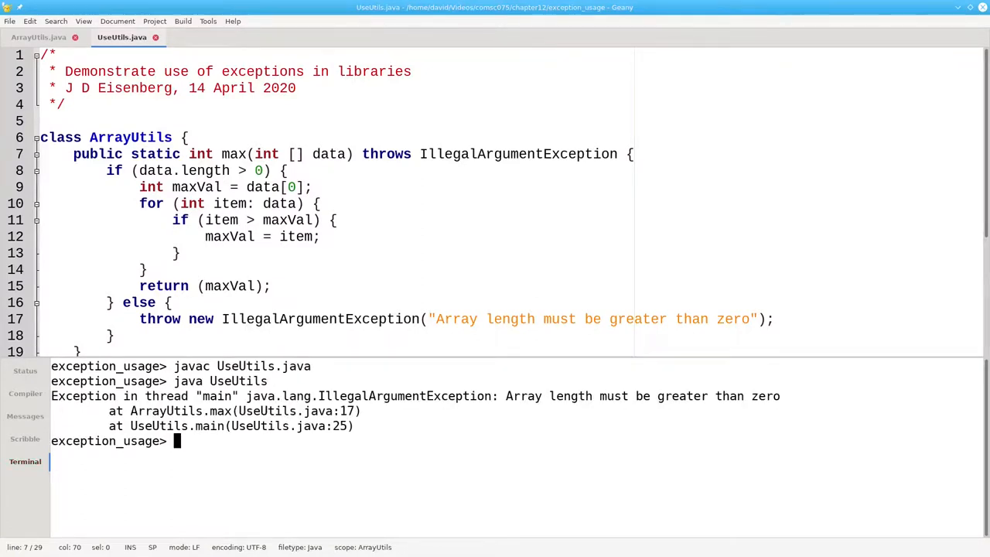